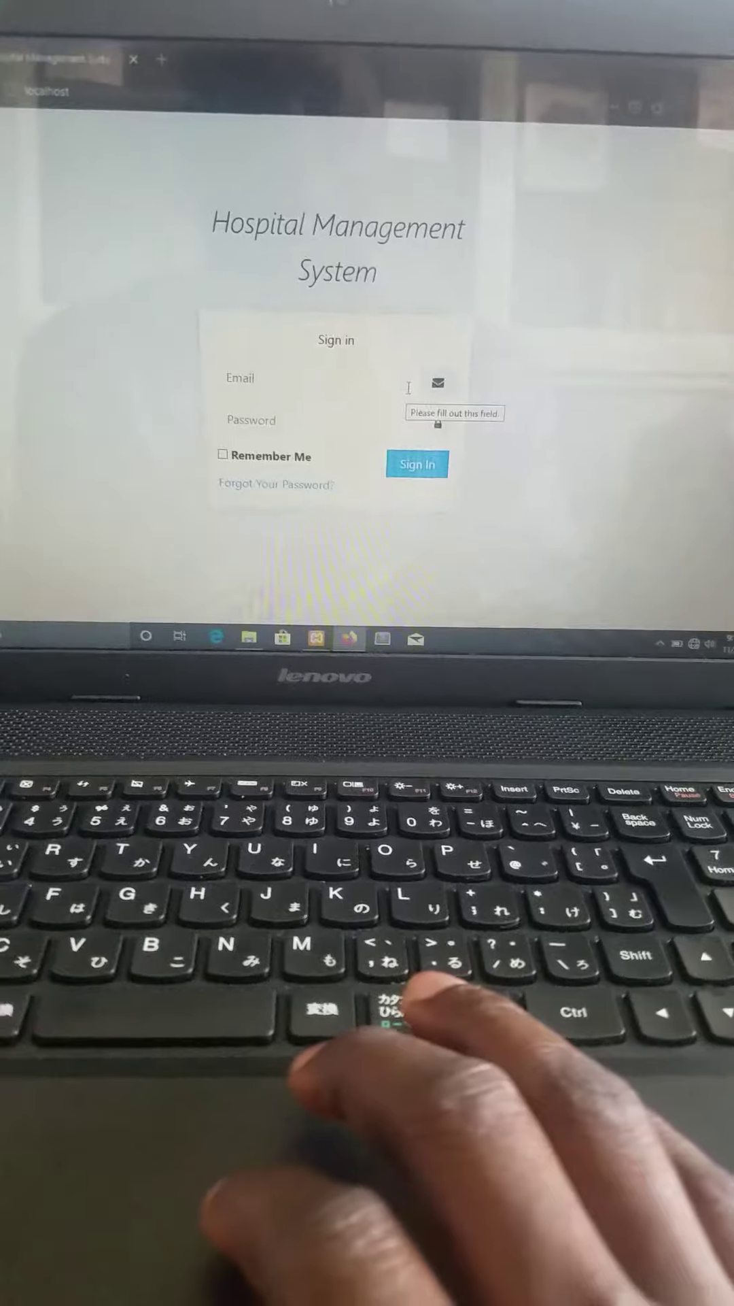
# - Sign in with the saved email address and the account password
pyautogui.click(415, 384)
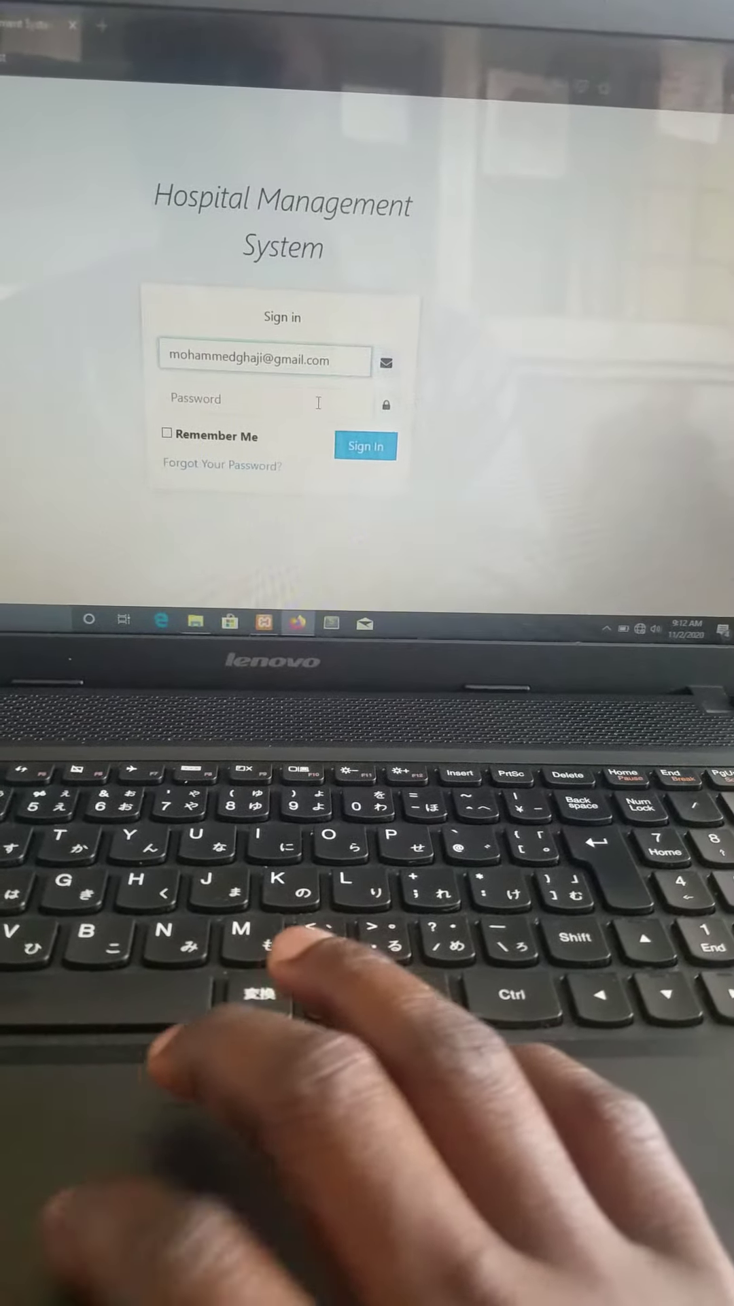
pyautogui.click(350, 404)
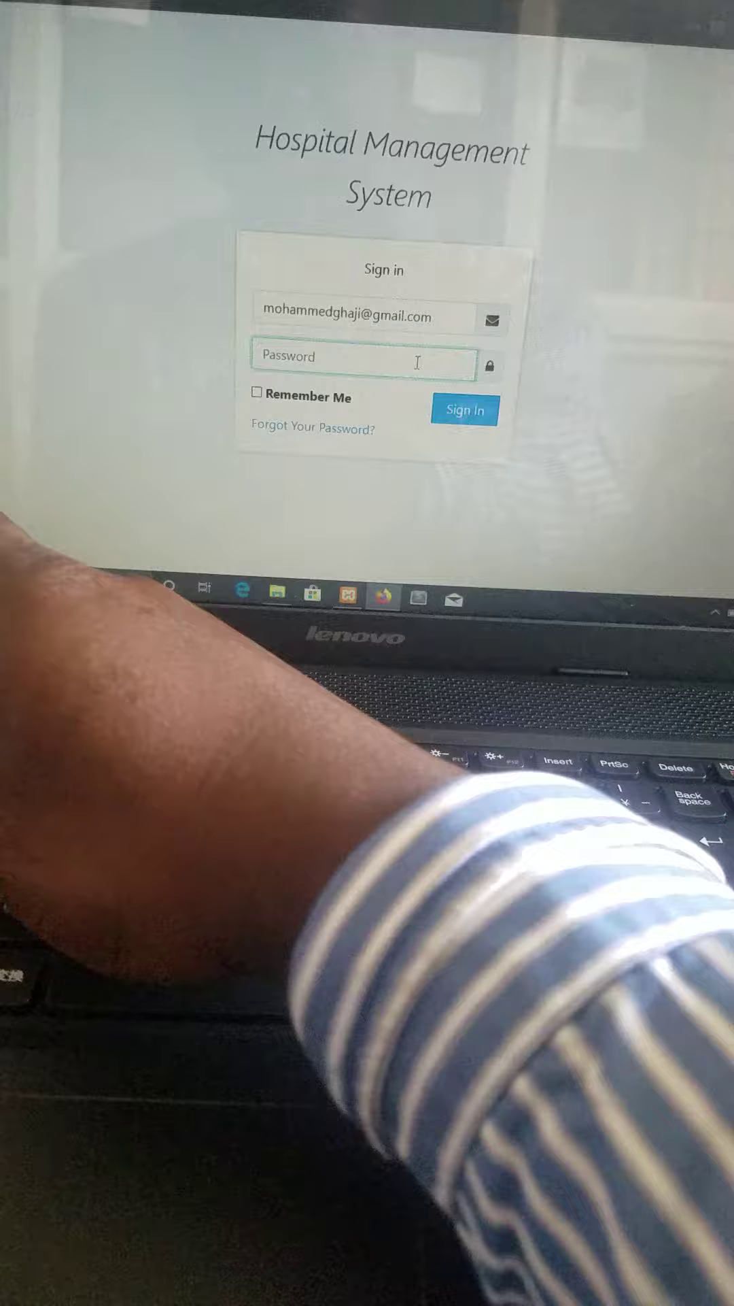
pyautogui.write('*****')
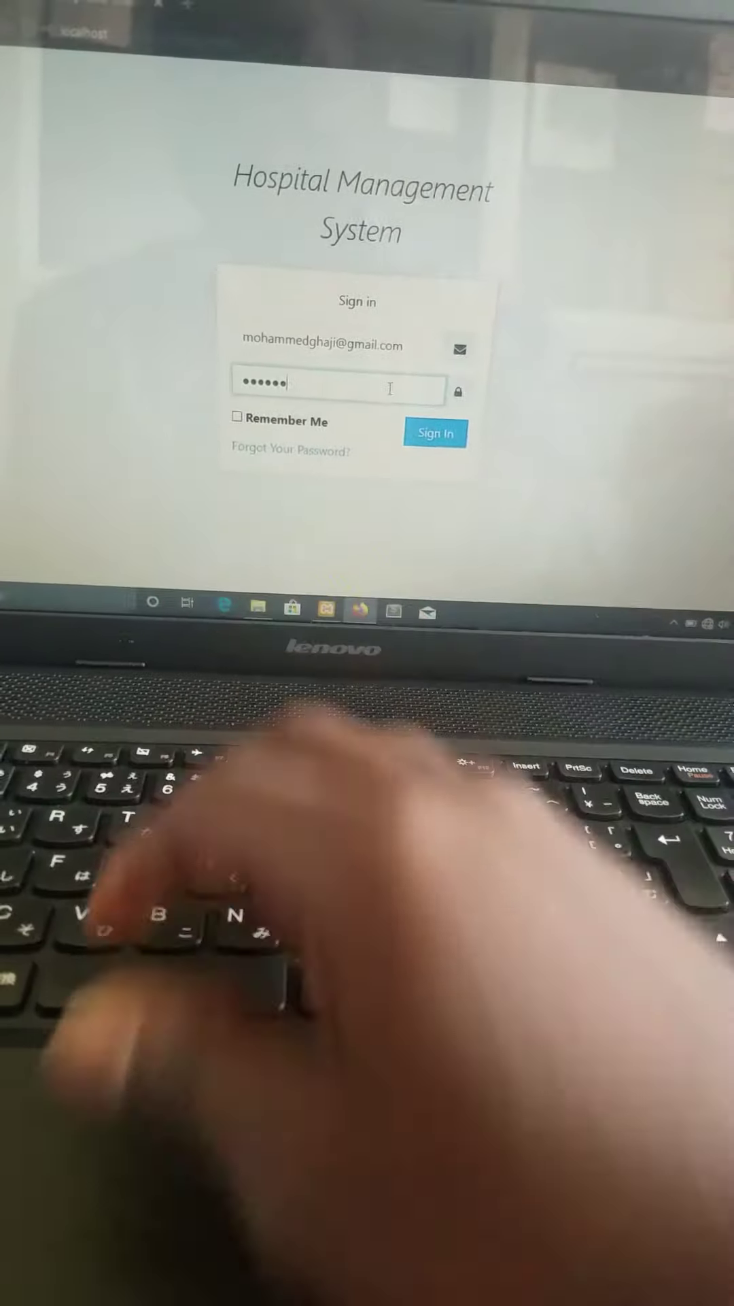
pyautogui.click(375, 425)
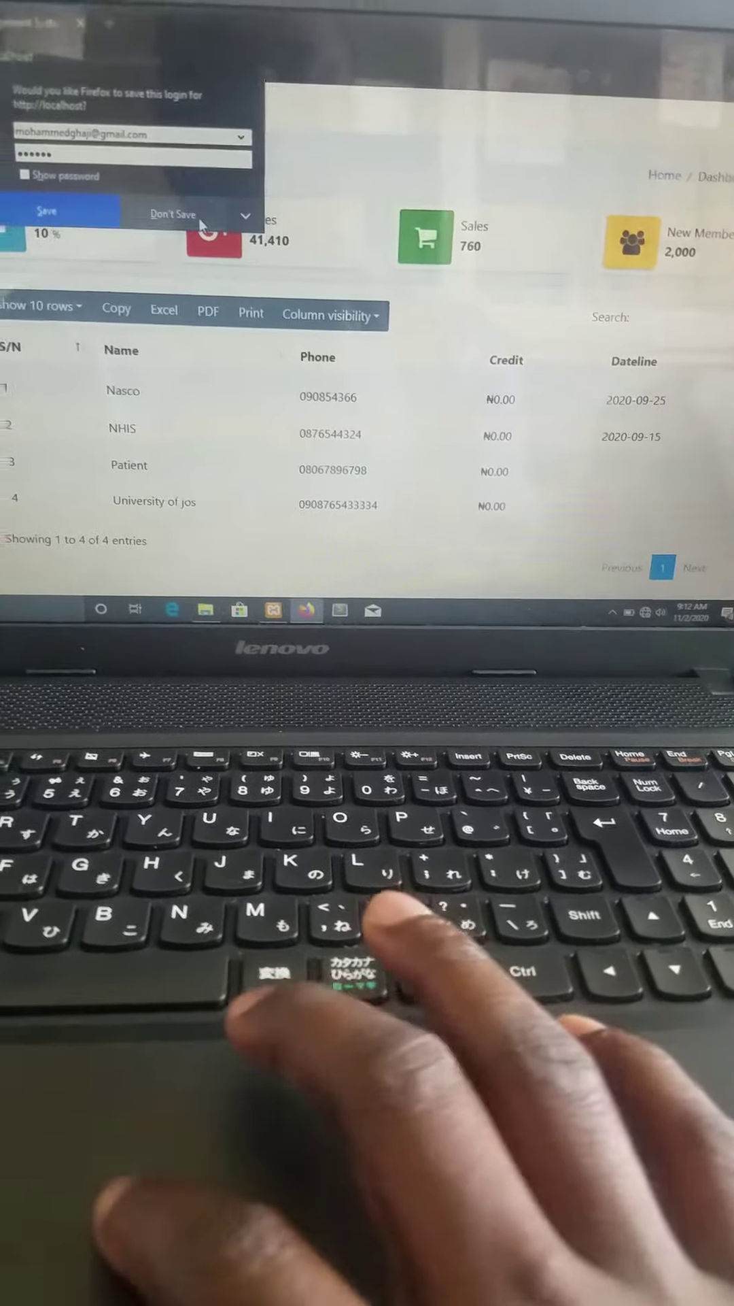
# - Dismiss Firefox's save-login prompt, hit a 404 sidebar page, and go back to the dashboard
pyautogui.click(174, 215)
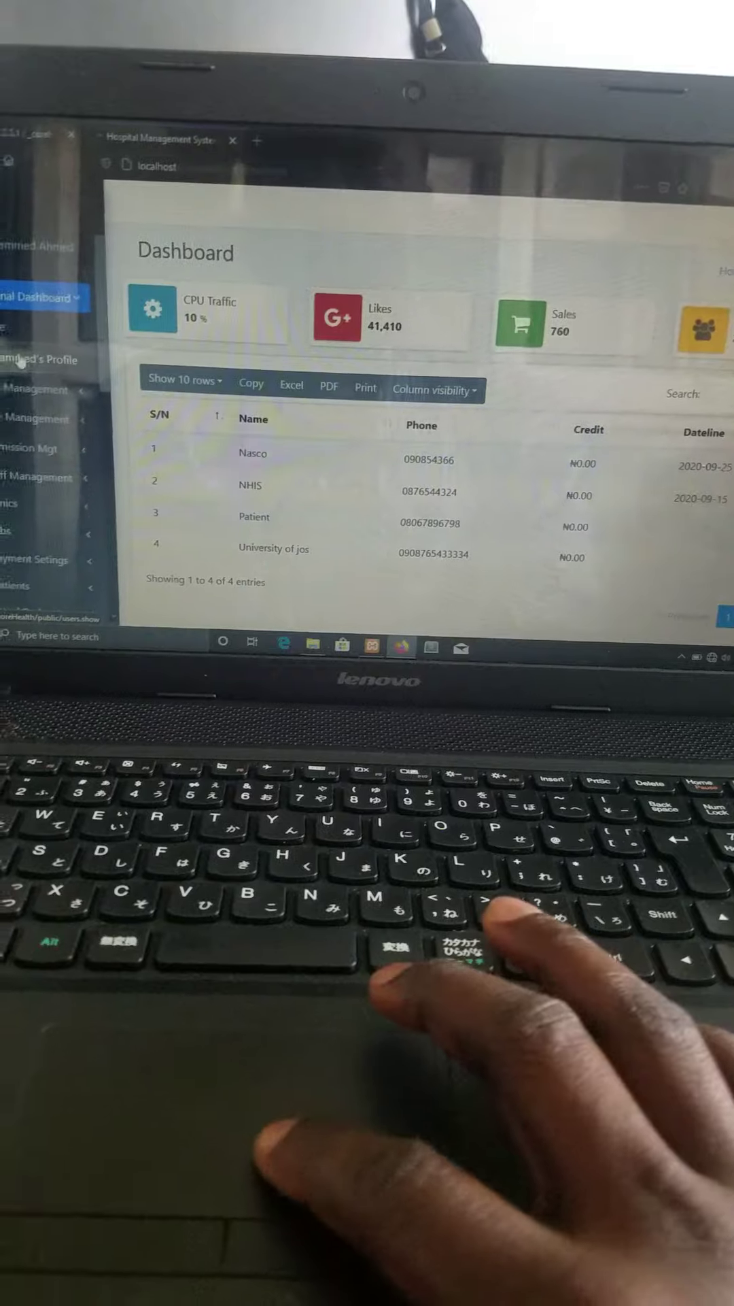
pyautogui.click(21, 412)
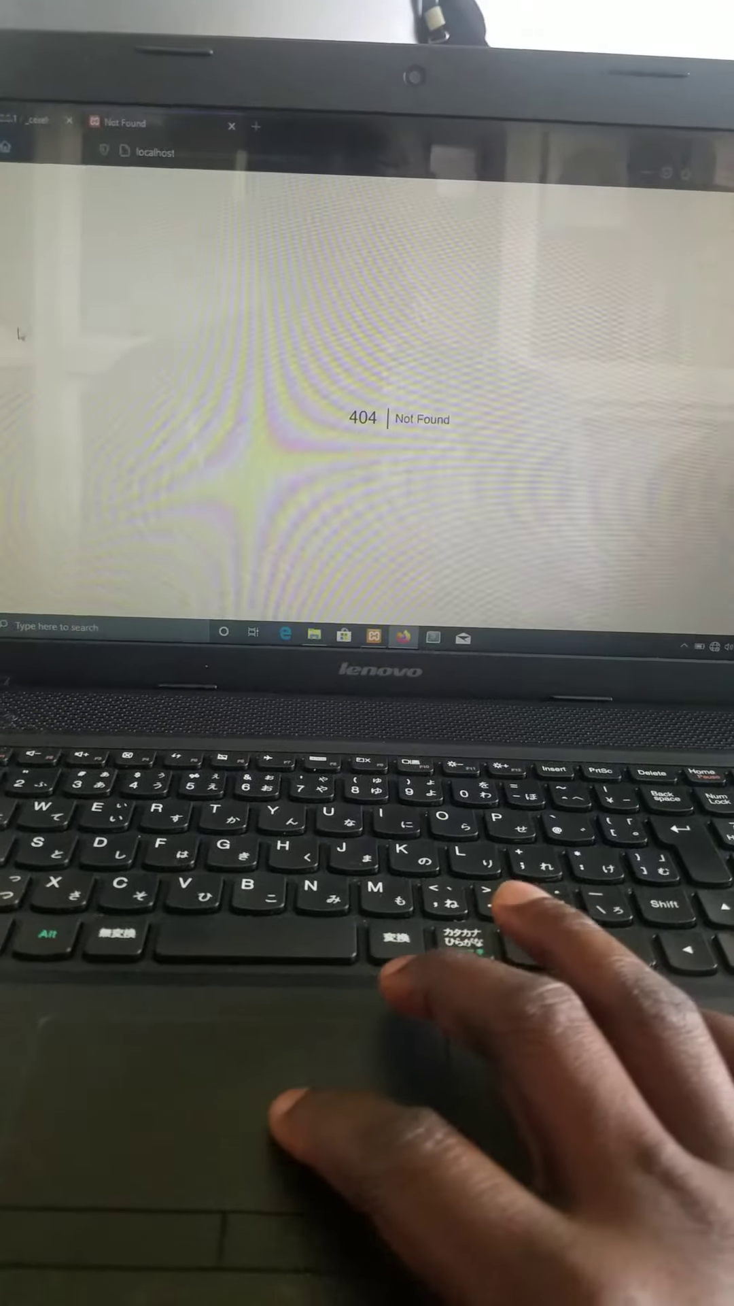
pyautogui.hotkey('alt', 'Left')
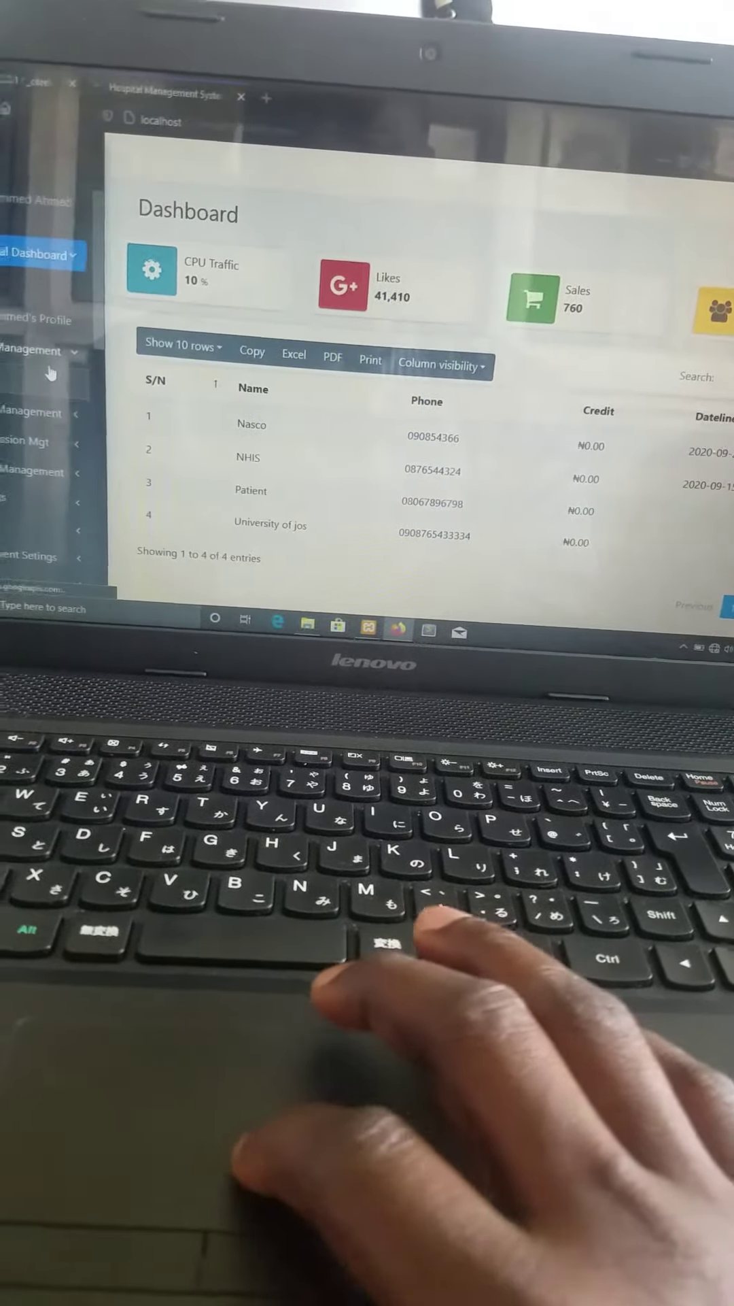
# - View the User Management Create User form, leaving Status Category unselected
pyautogui.click(49, 374)
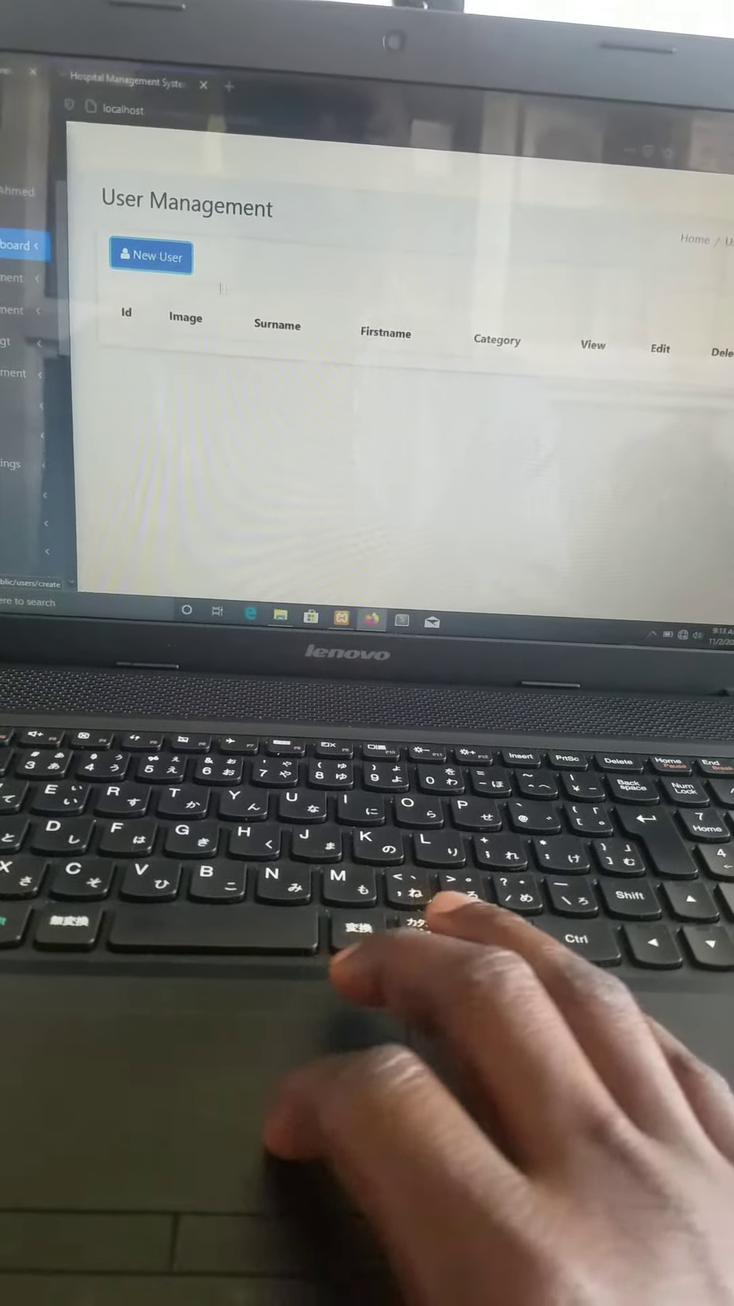
pyautogui.click(151, 272)
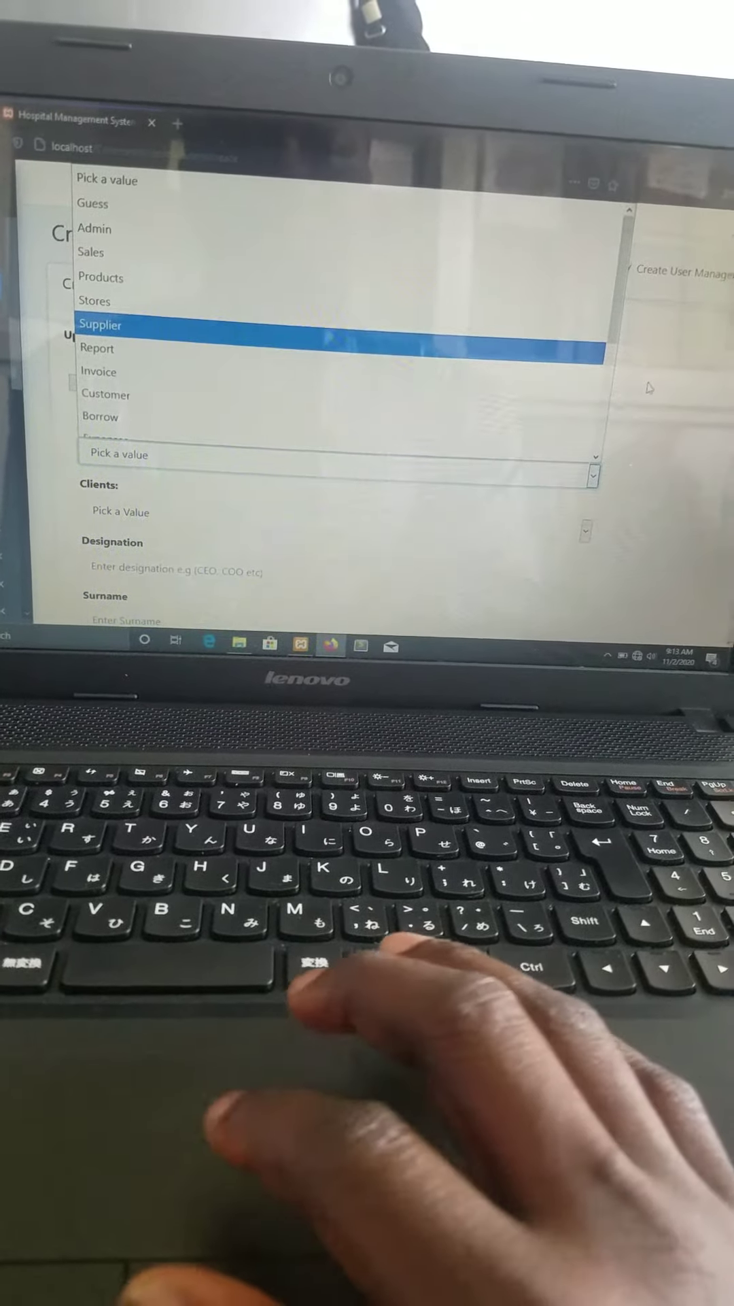
pyautogui.click(647, 383)
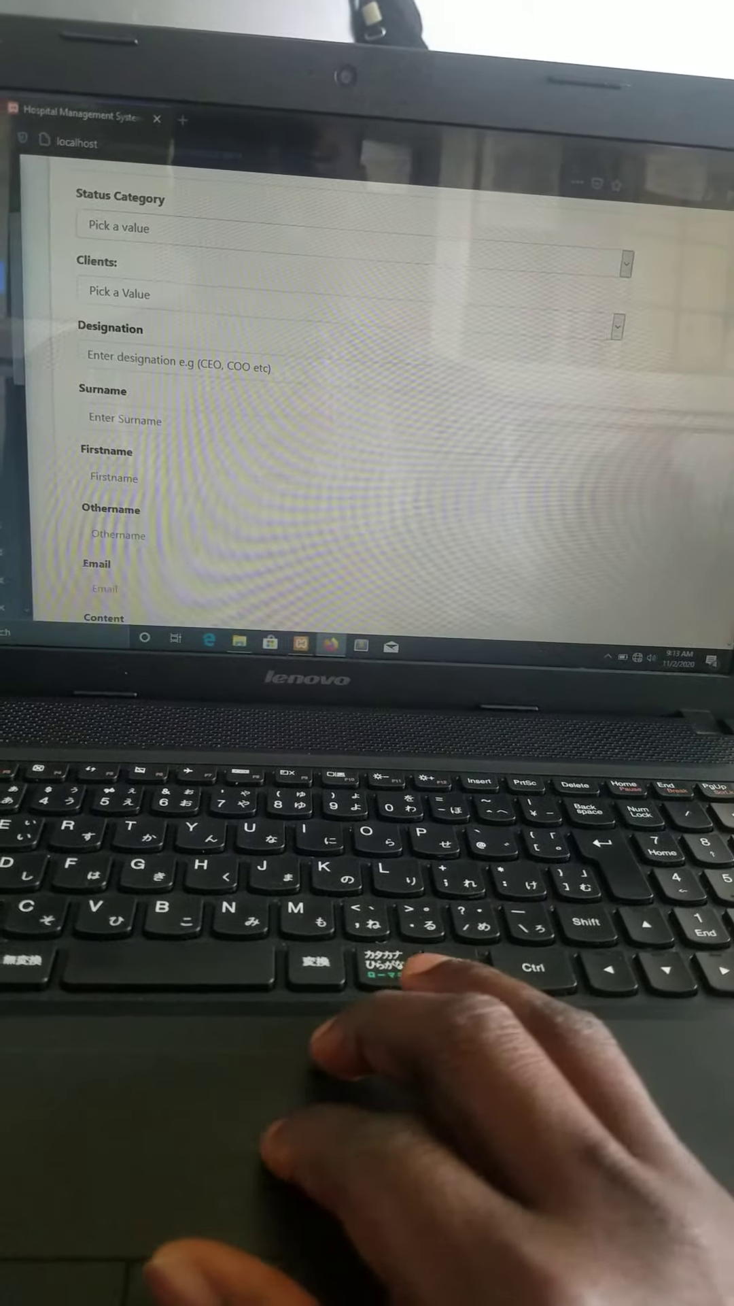
pyautogui.scroll(-1, 367, 388)
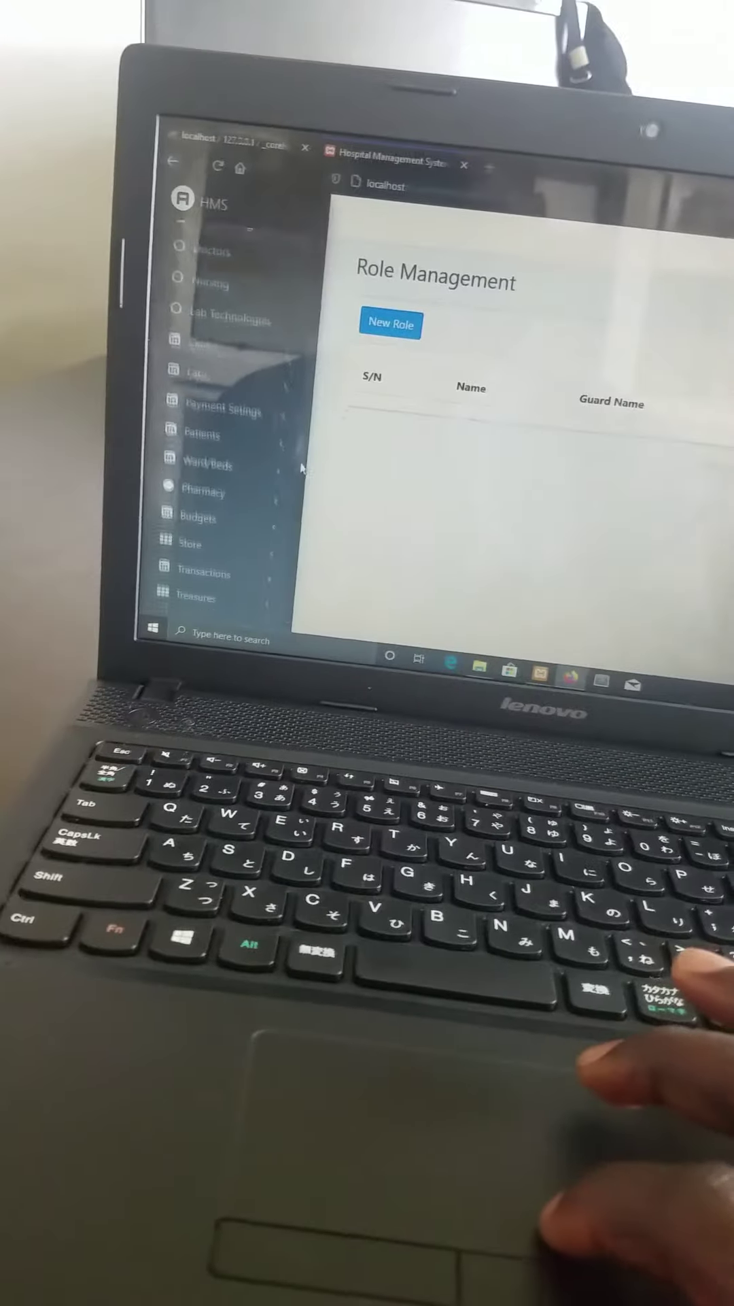
pyautogui.scroll(-1, 205, 459)
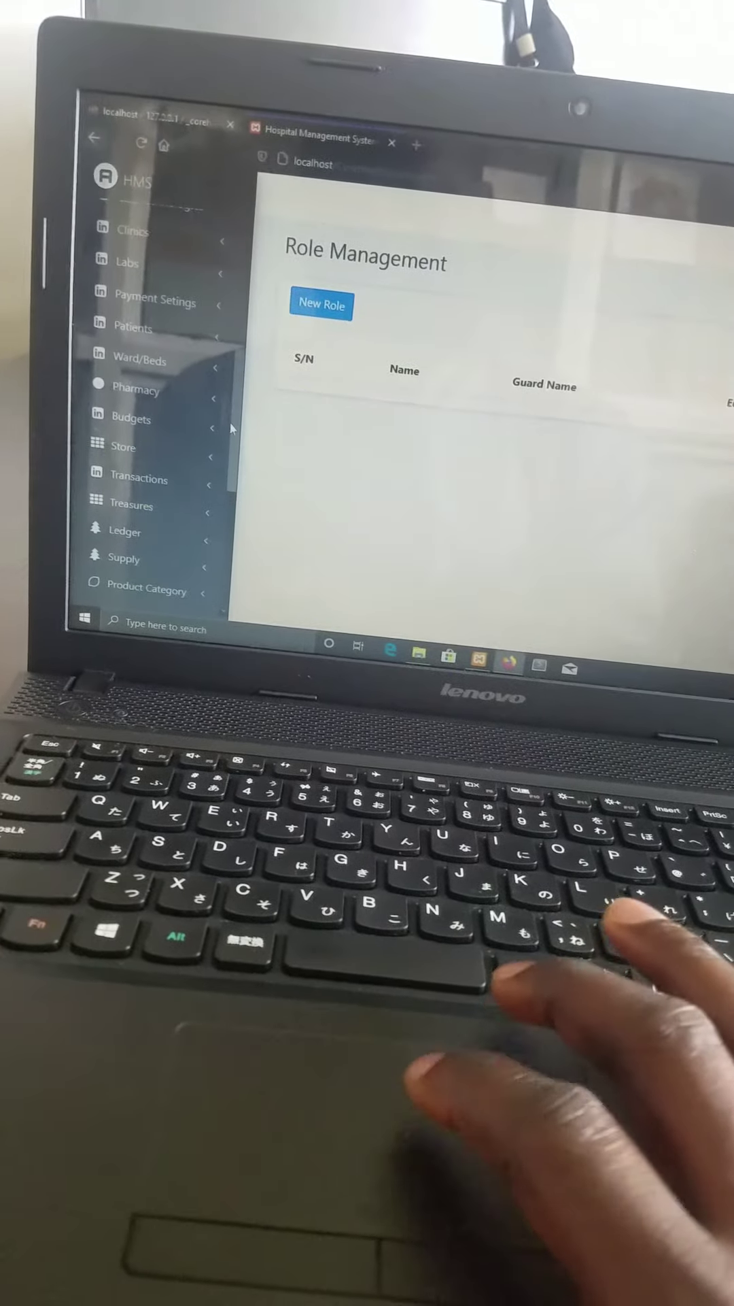
pyautogui.scroll(3, 204, 459)
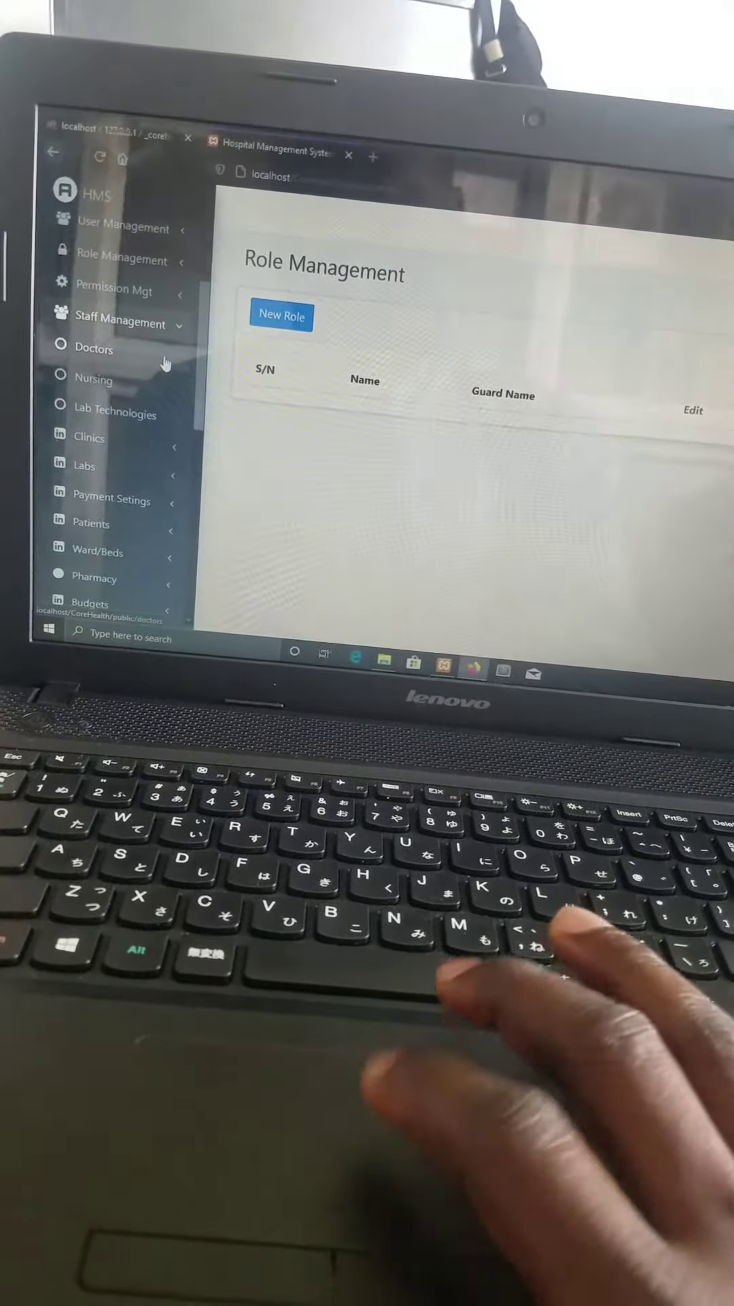
# - Go to Staff Management > Doctors to show the empty doctors table
pyautogui.click(163, 367)
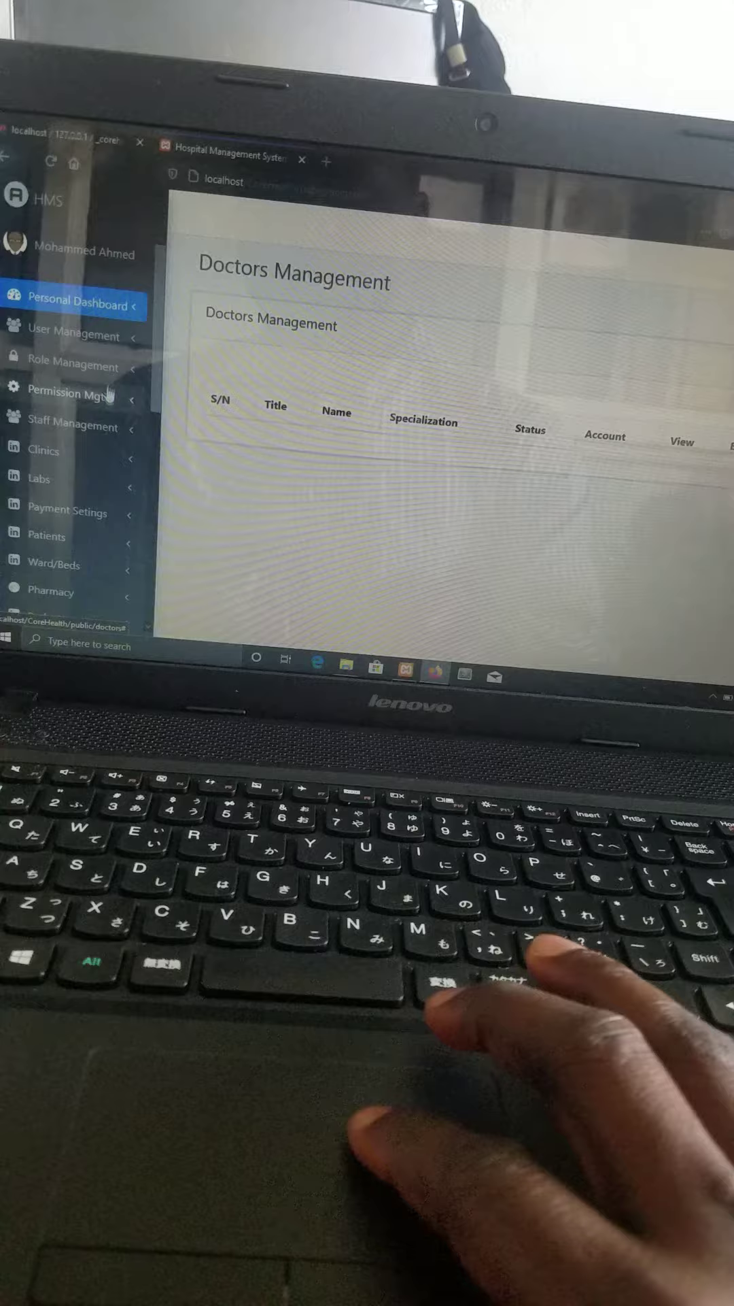
# - Expand the Staff Management, Clinics and Payment Setings sidebar menus
pyautogui.click(54, 409)
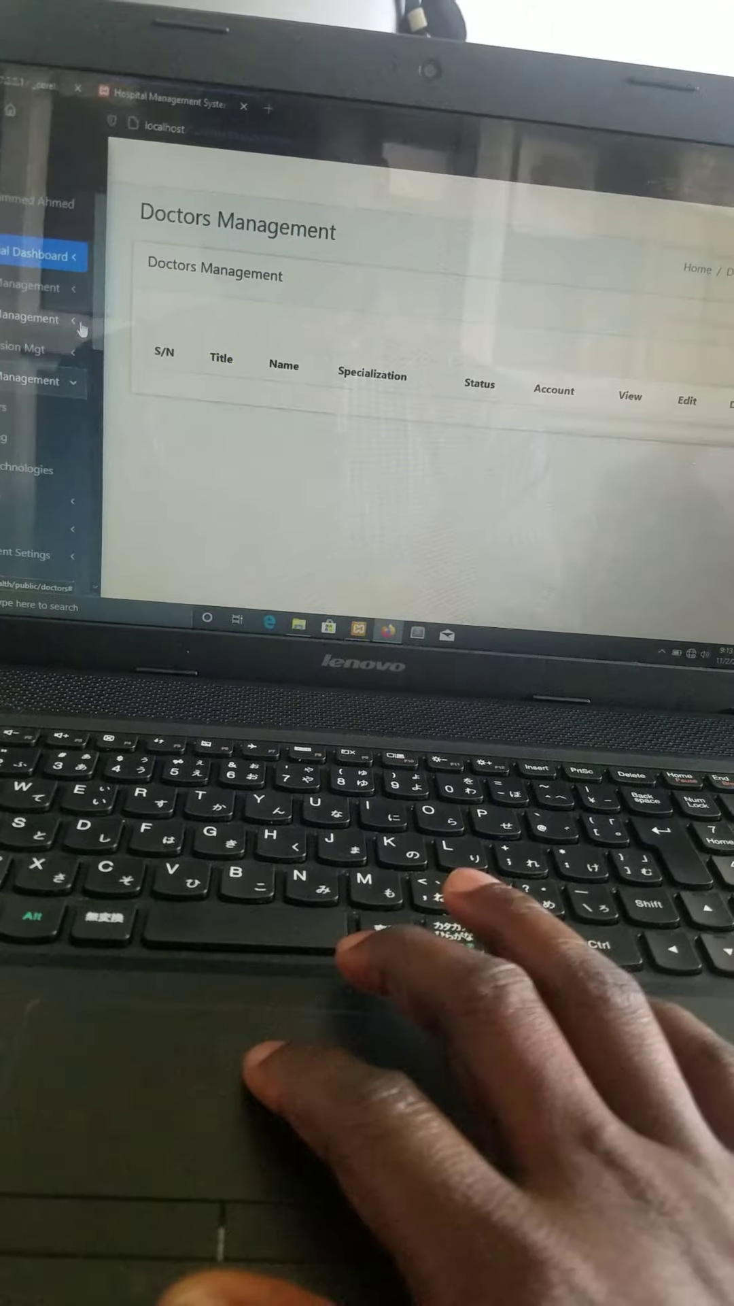
pyautogui.scroll(-2, 42, 430)
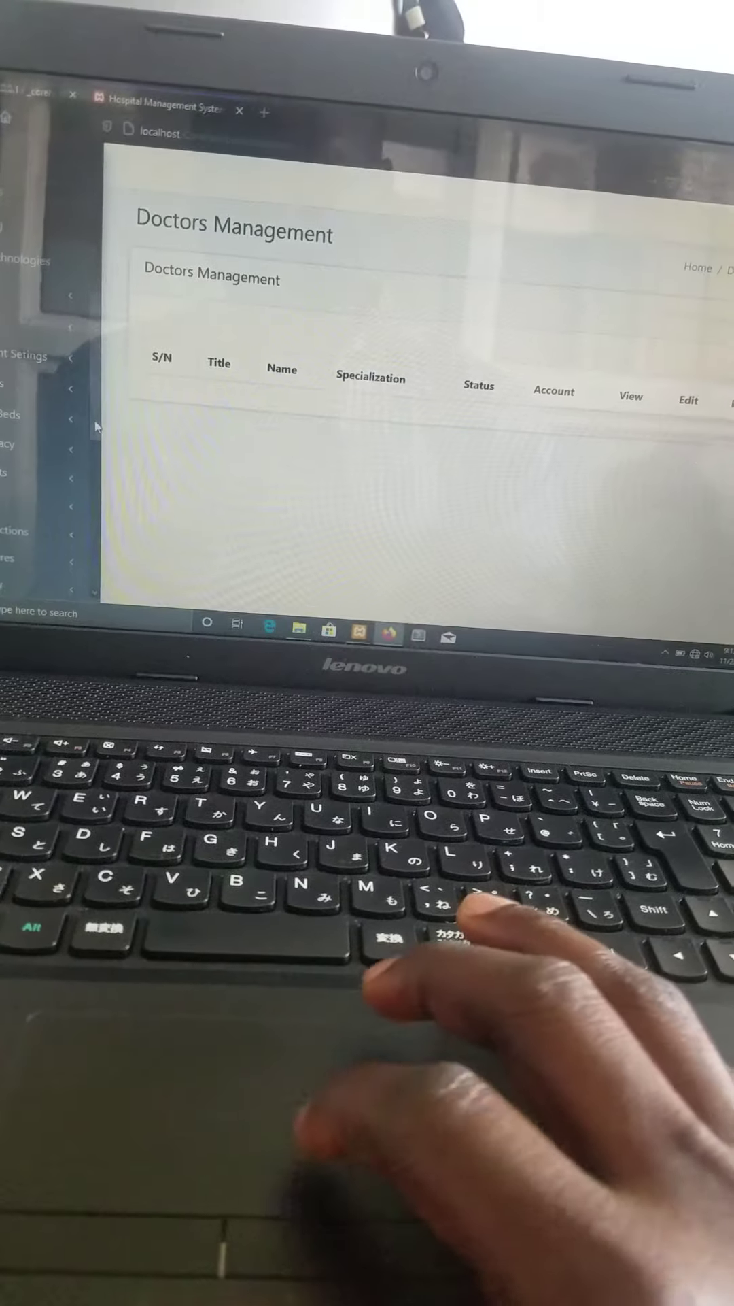
pyautogui.scroll(-2, 62, 346)
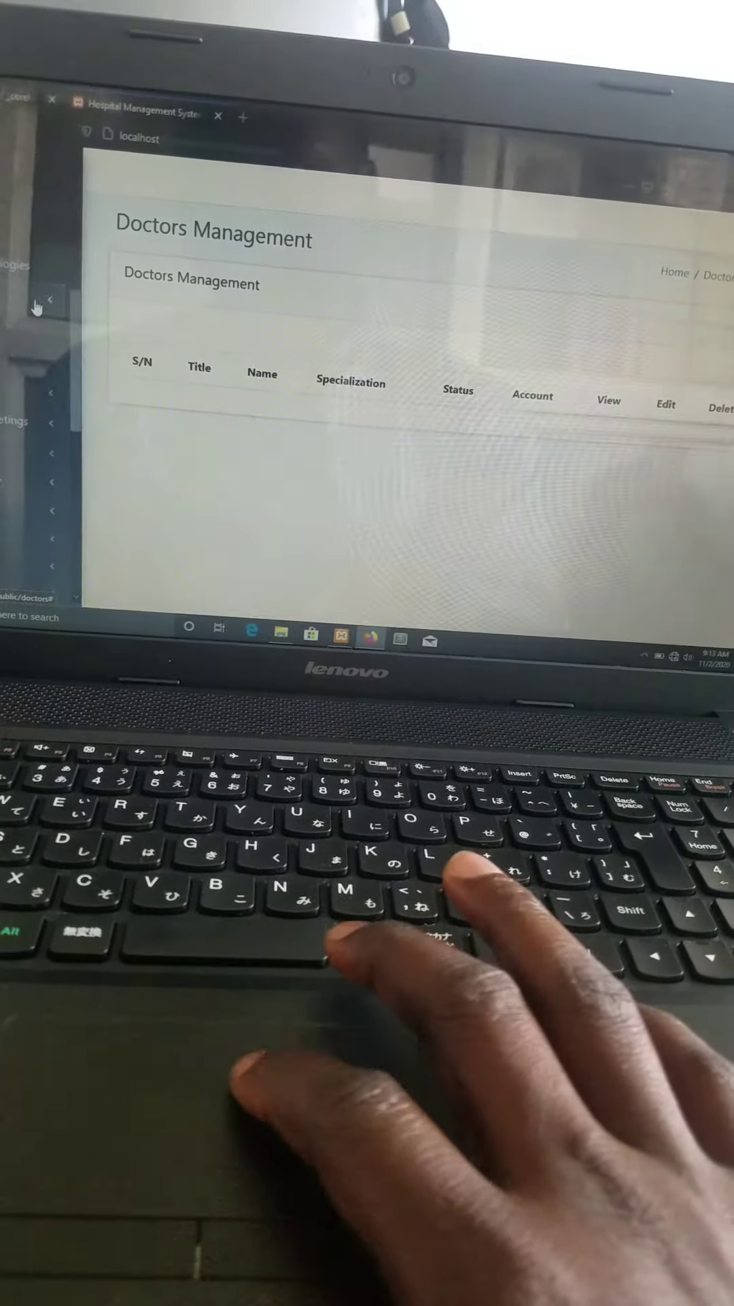
pyautogui.click(36, 306)
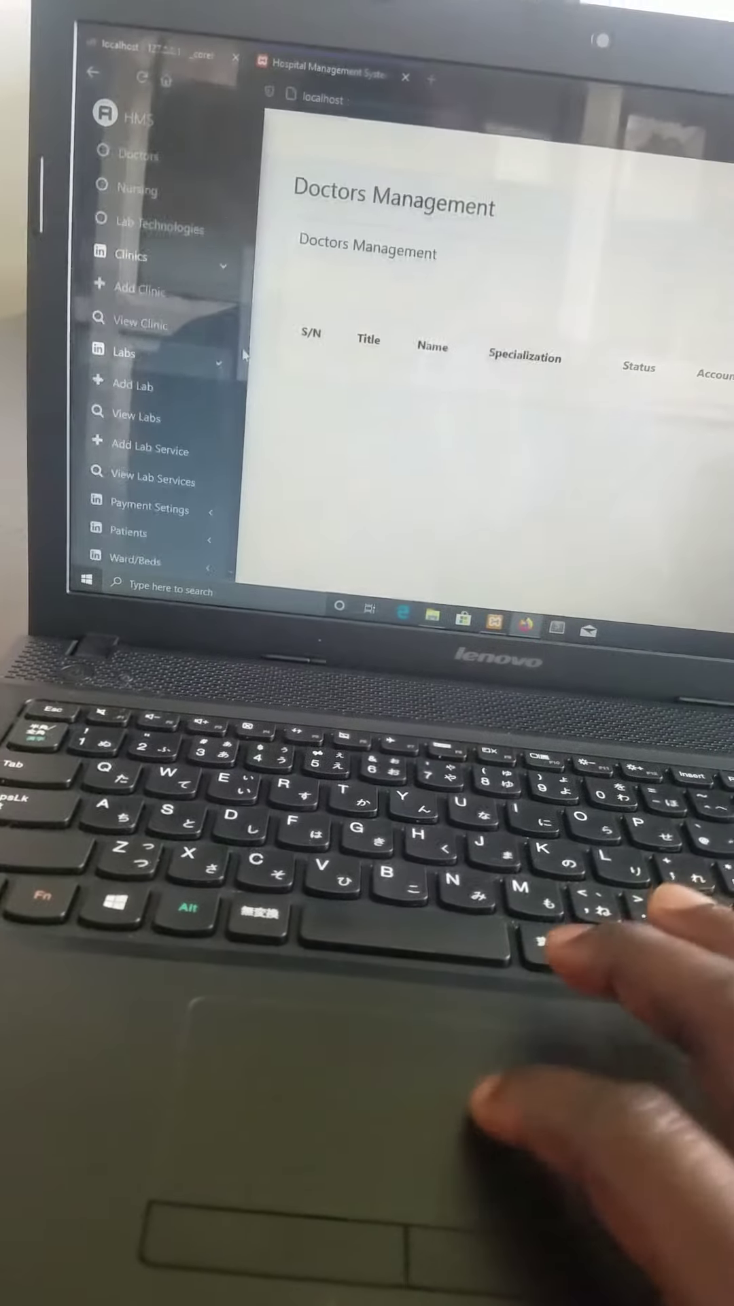
pyautogui.scroll(-3, 246, 354)
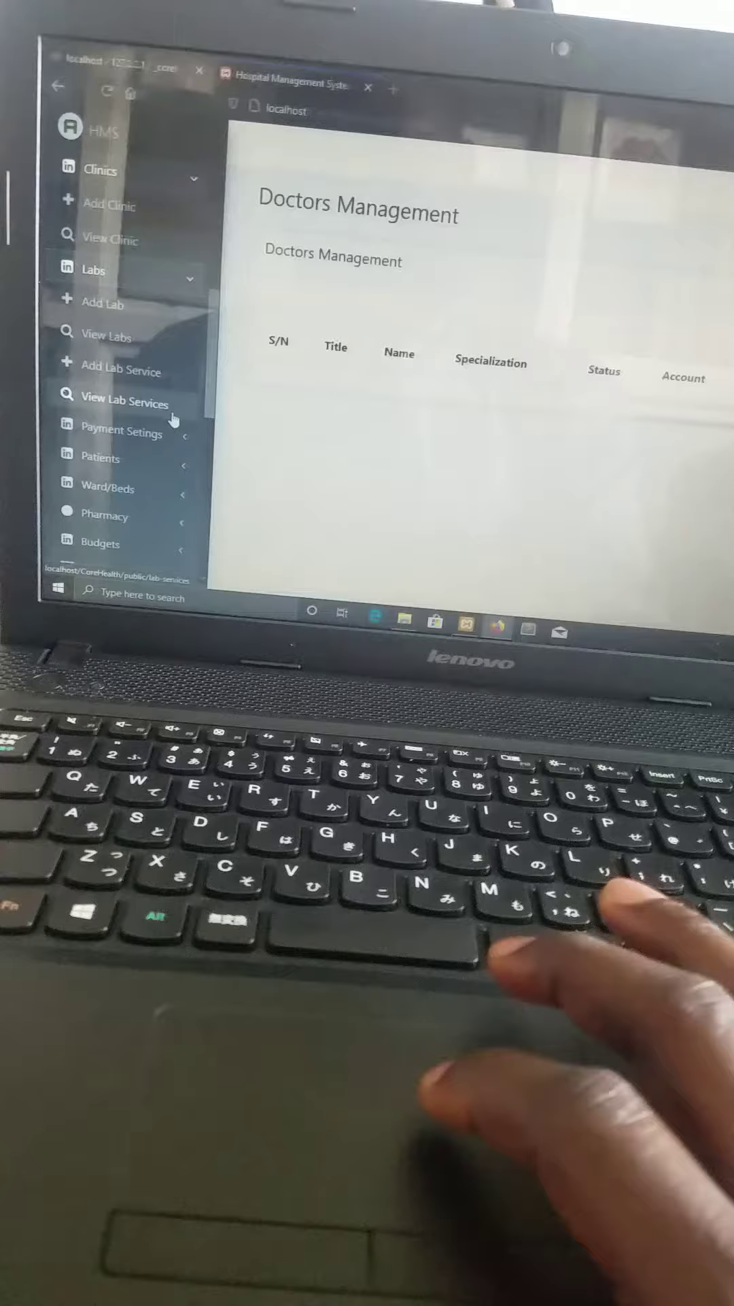
pyautogui.click(173, 426)
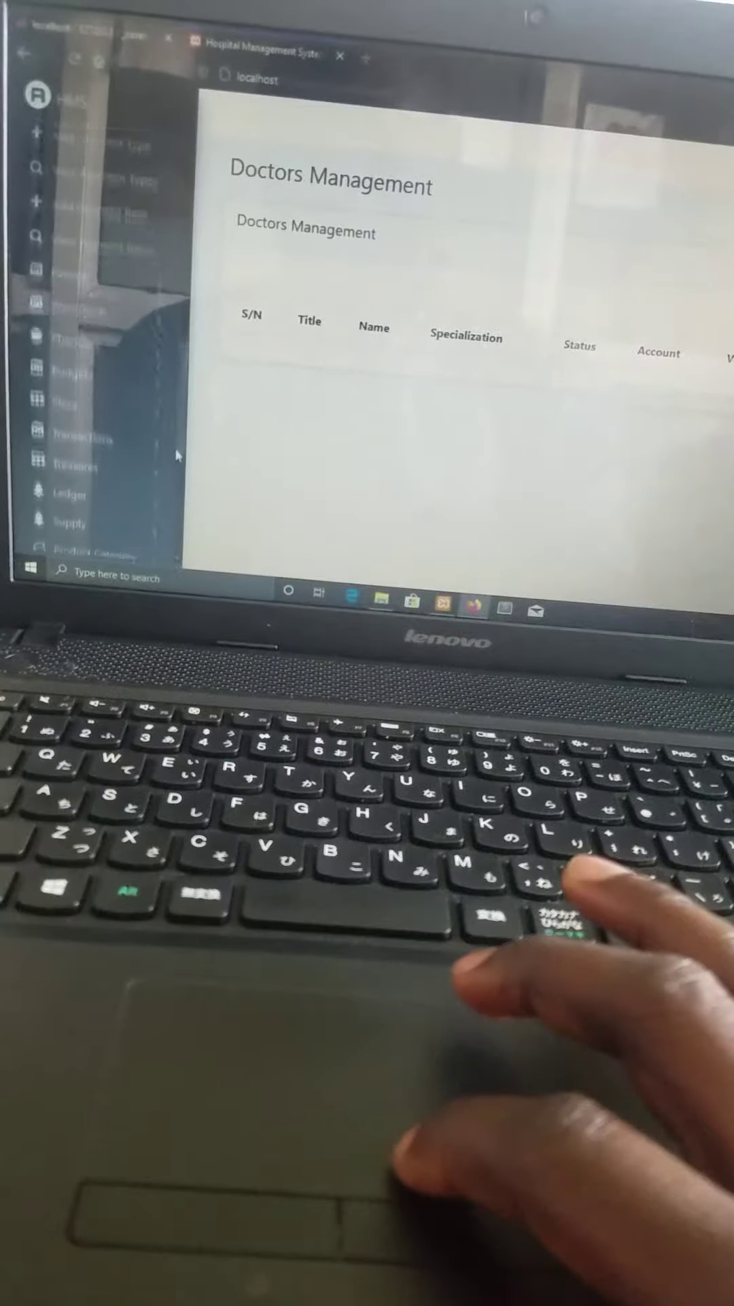
pyautogui.scroll(-3, 115, 451)
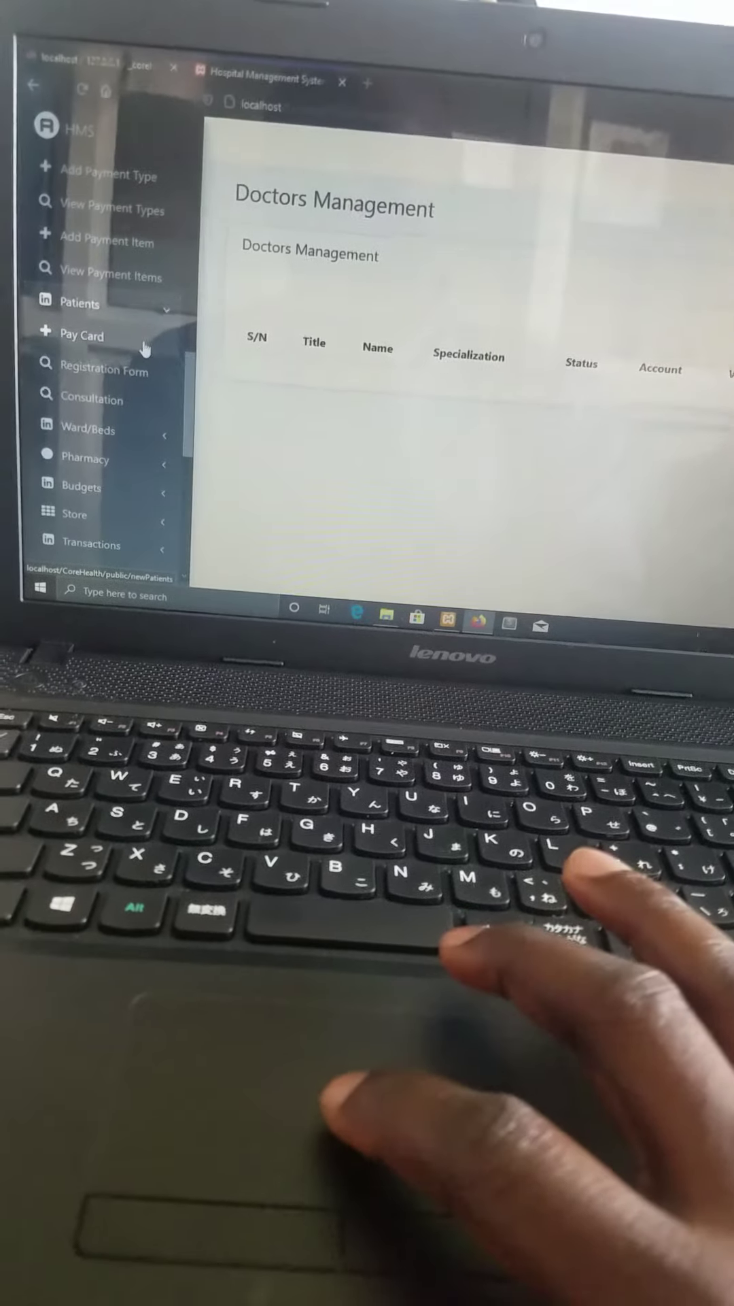
# - Go through Patients > Pay Card to the empty Registration Form request list
pyautogui.click(145, 358)
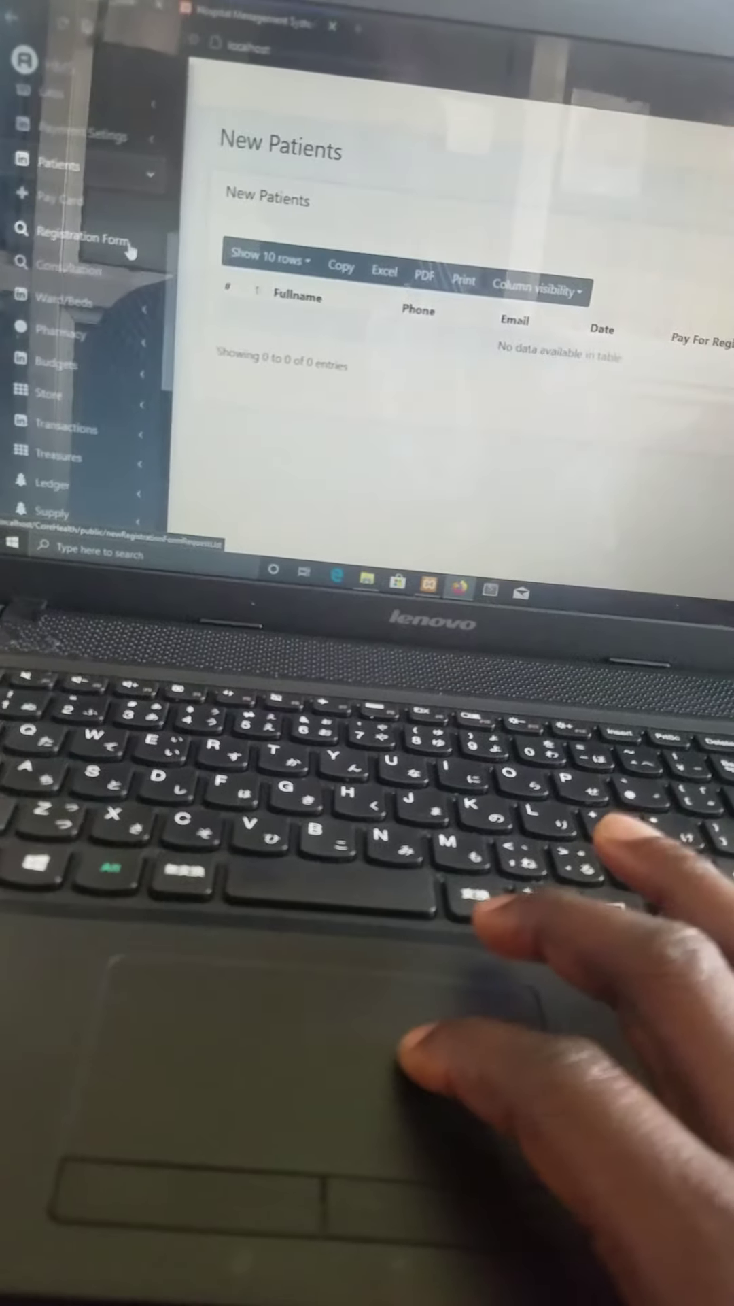
pyautogui.click(146, 265)
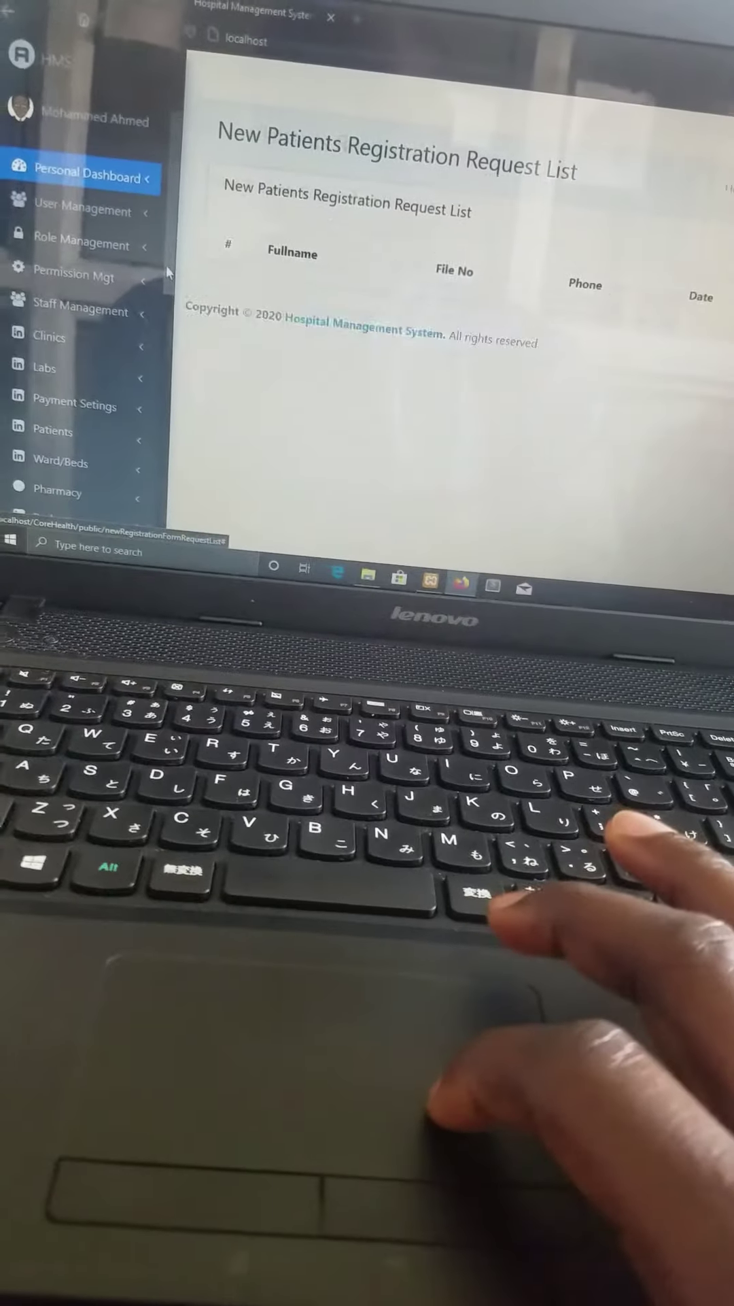
pyautogui.scroll(-5, 176, 254)
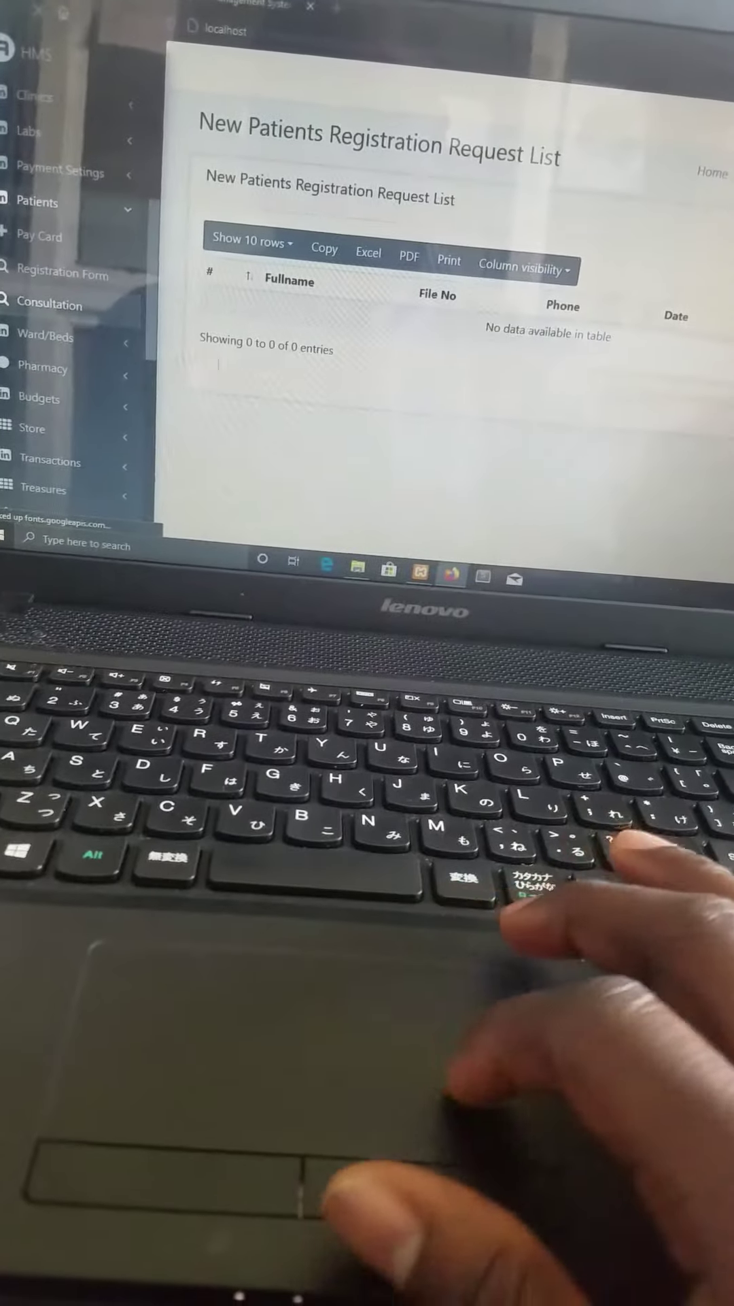
# - Open the empty Consultation request list and expand the Ward/Beds and Pharmacy menus
pyautogui.click(49, 304)
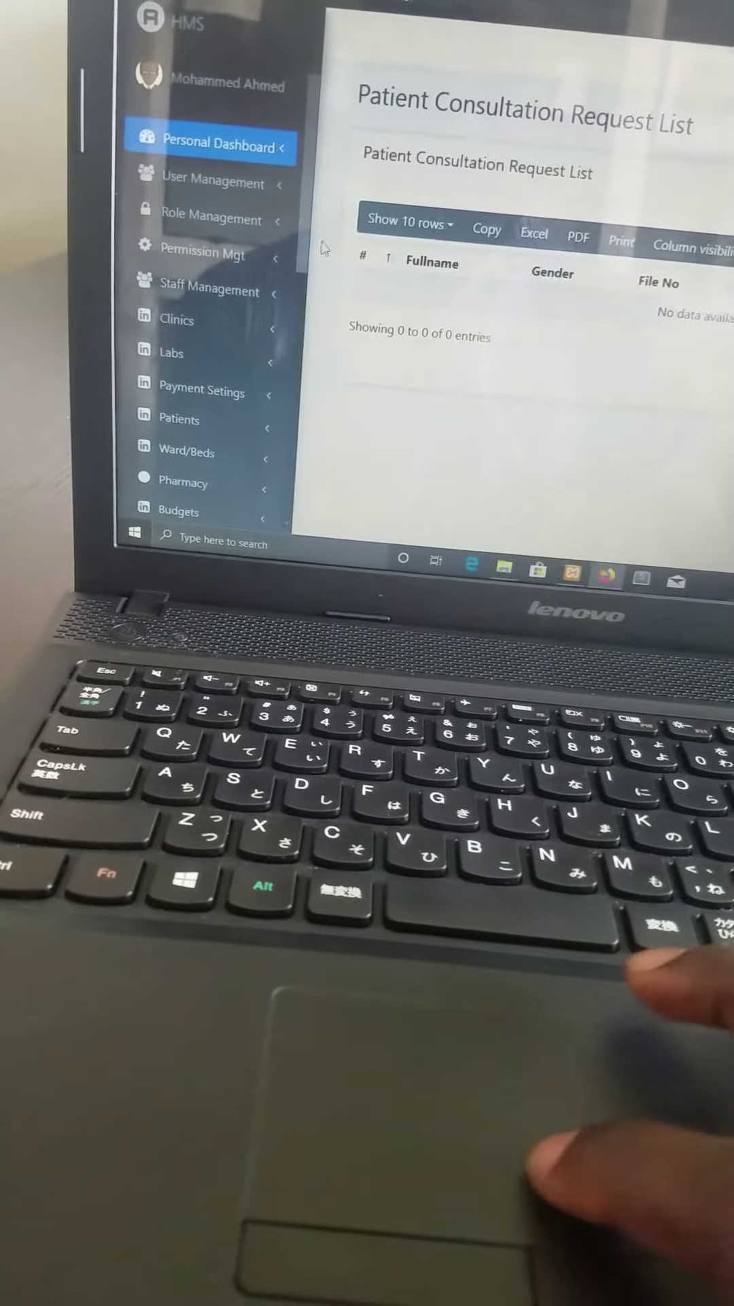
pyautogui.scroll(-3, 324, 248)
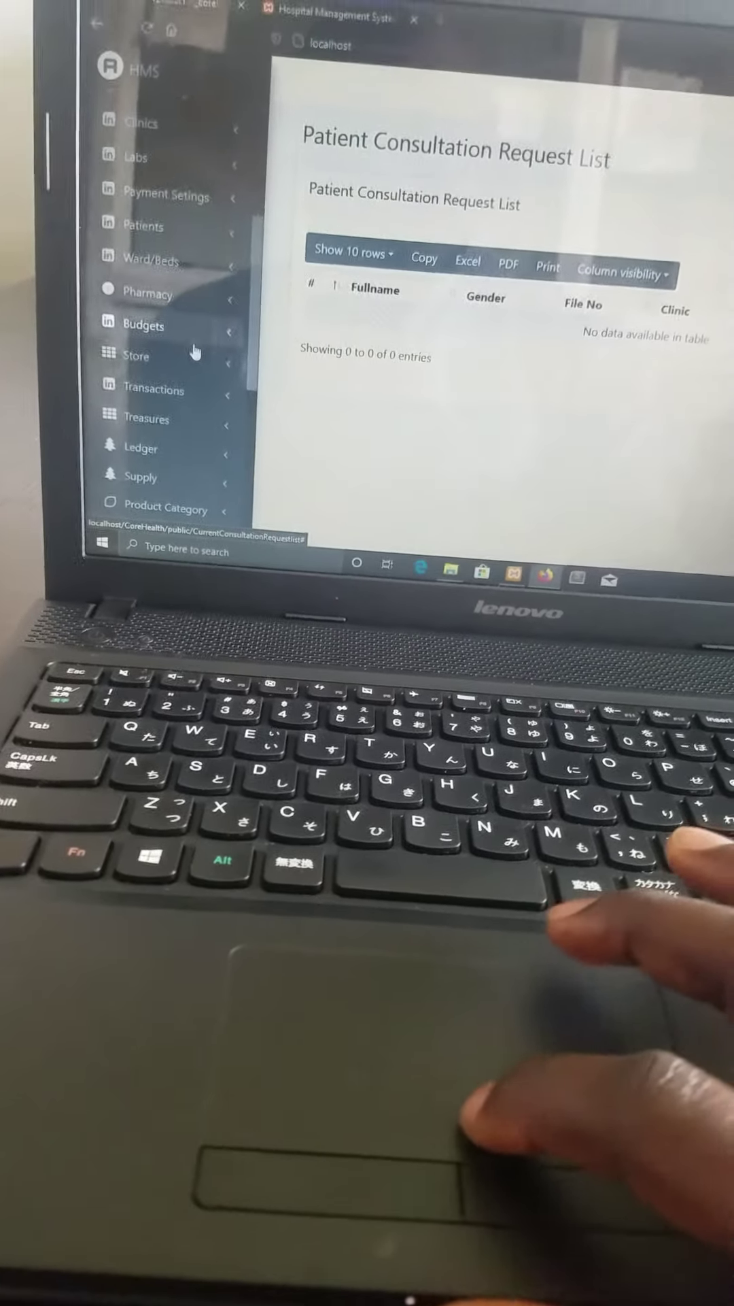
pyautogui.click(173, 235)
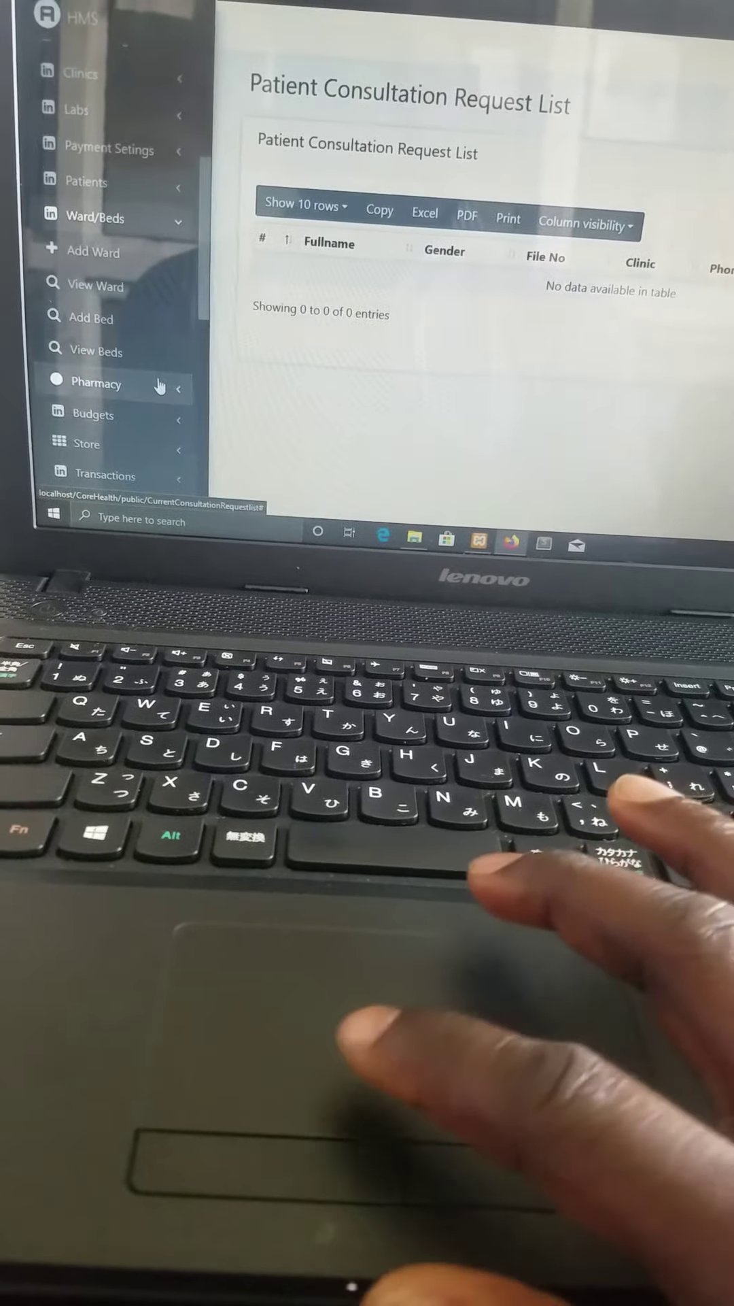
pyautogui.click(160, 385)
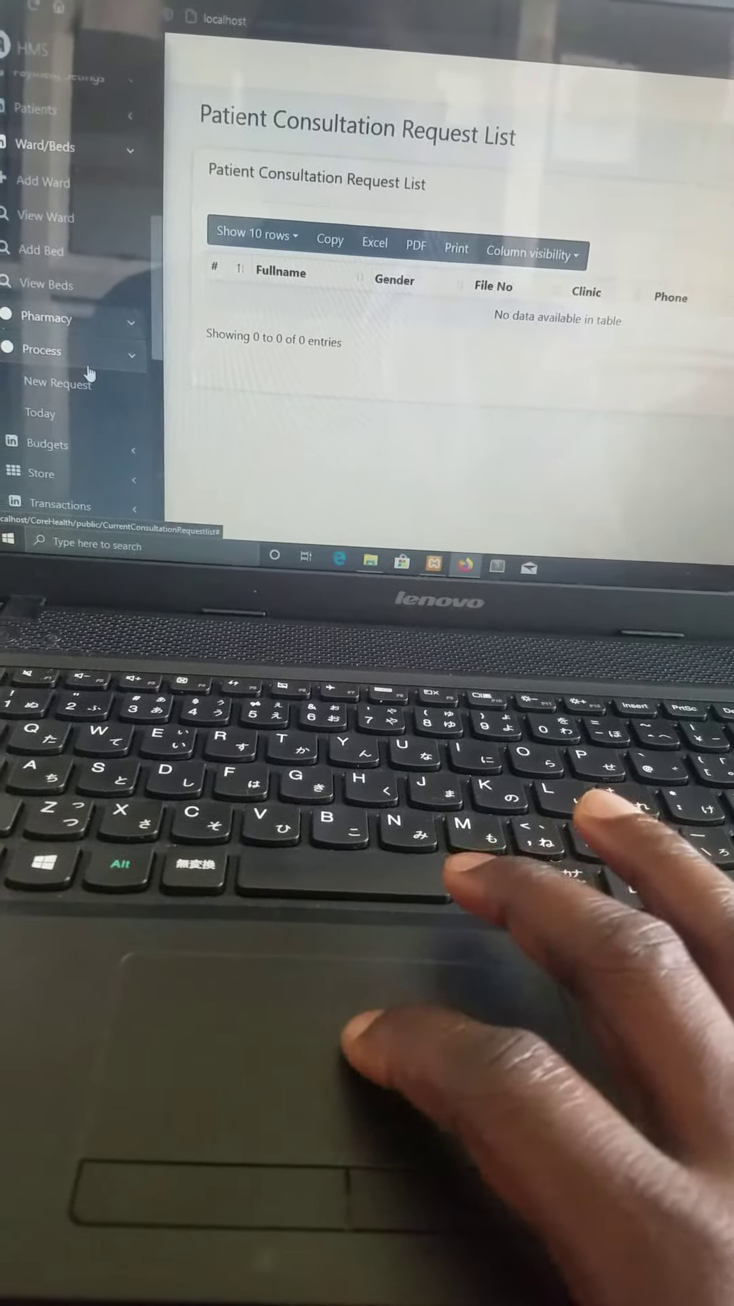
# - Open Pharmacy > Process > New Request and process row 1's pending request
pyautogui.click(93, 375)
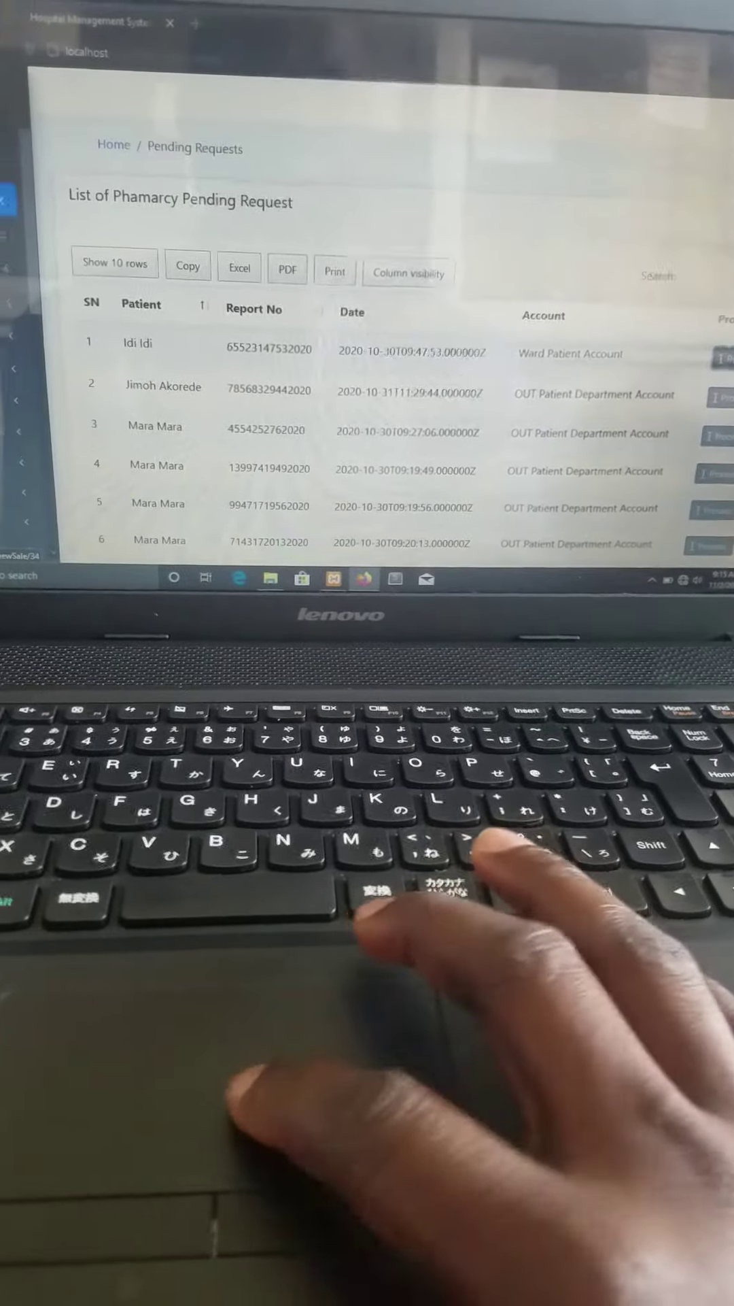
pyautogui.click(724, 358)
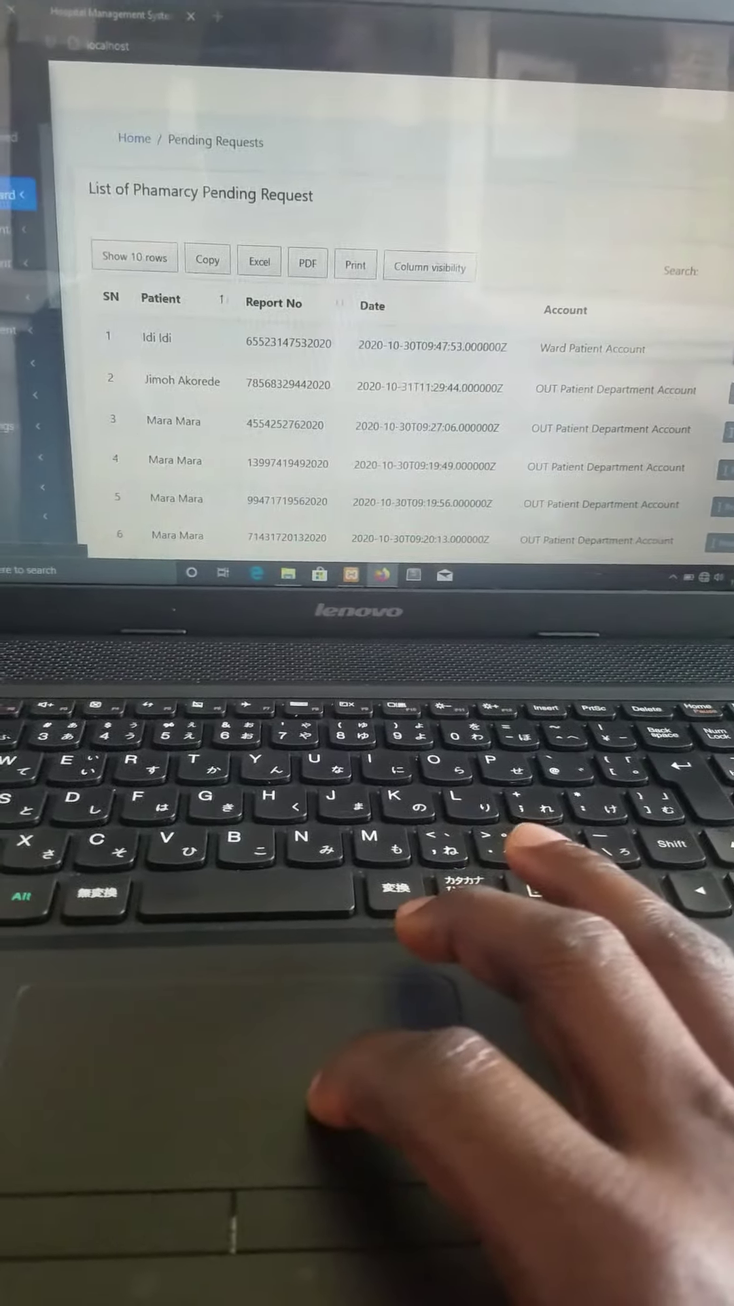